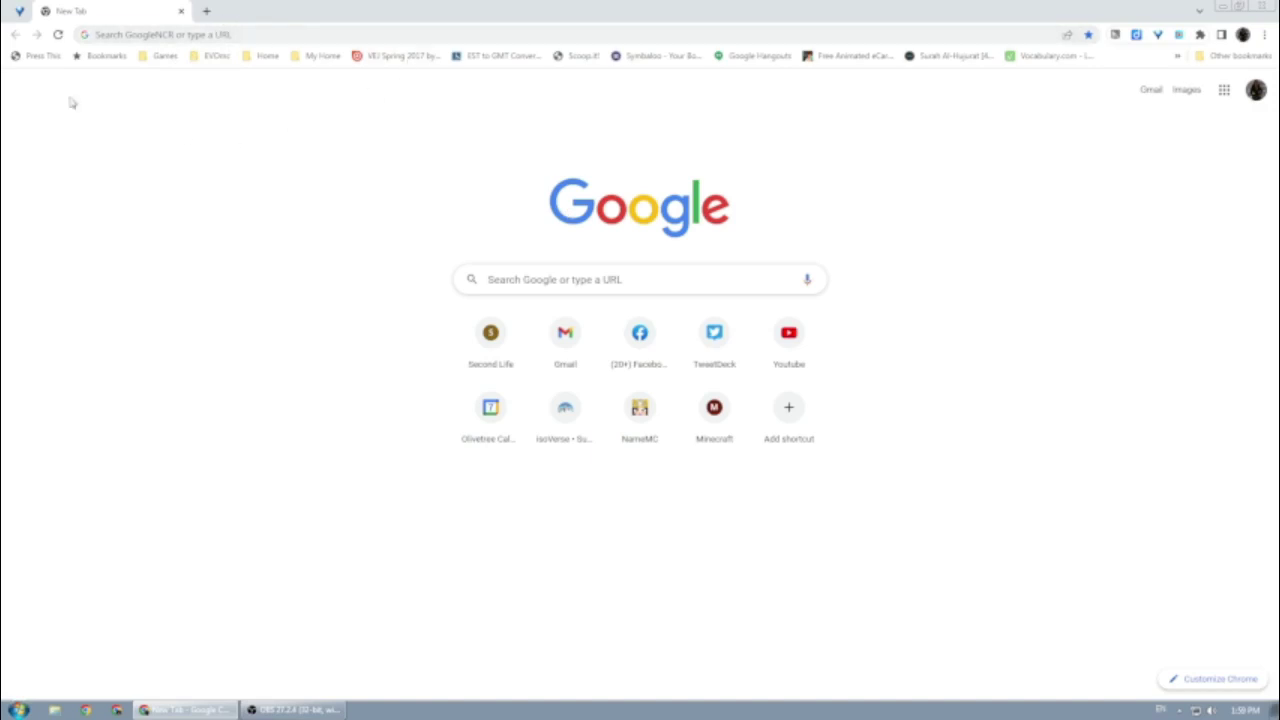
# - Search the web for minetest and open the Downloads page on the official minetest.net site
pyautogui.click(251, 35)
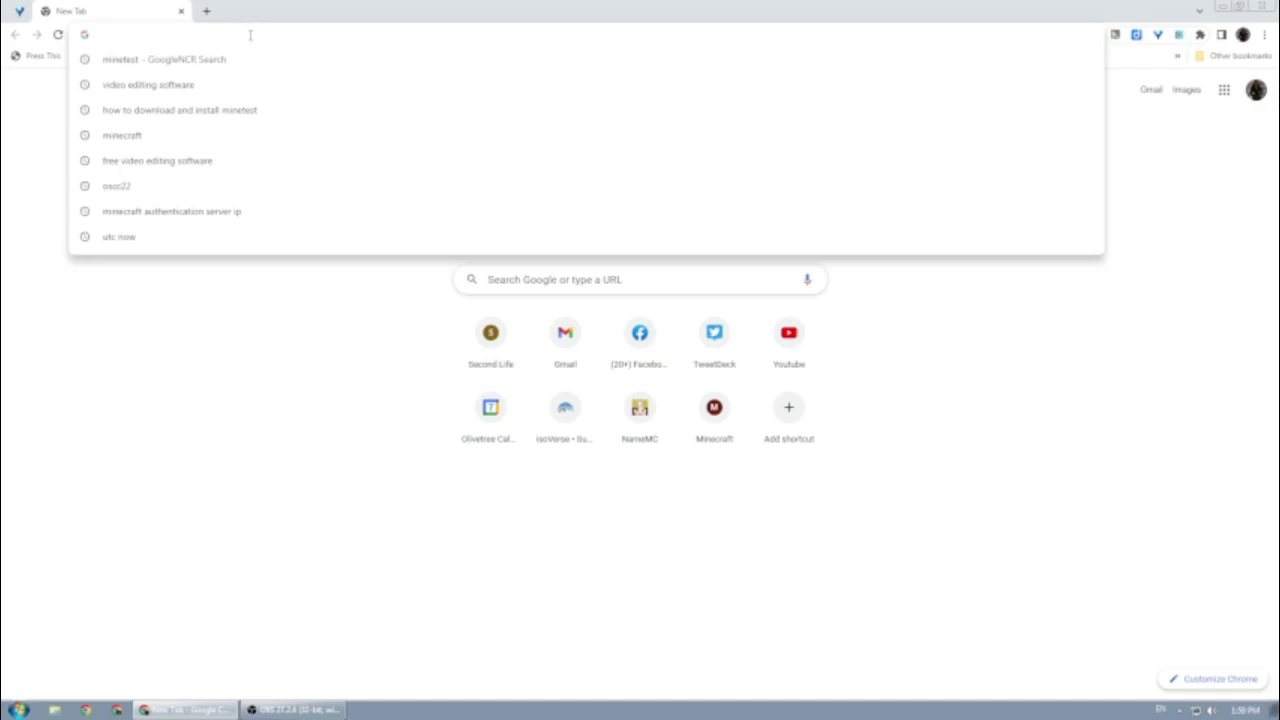
pyautogui.write('minetest')
pyautogui.press('Return')
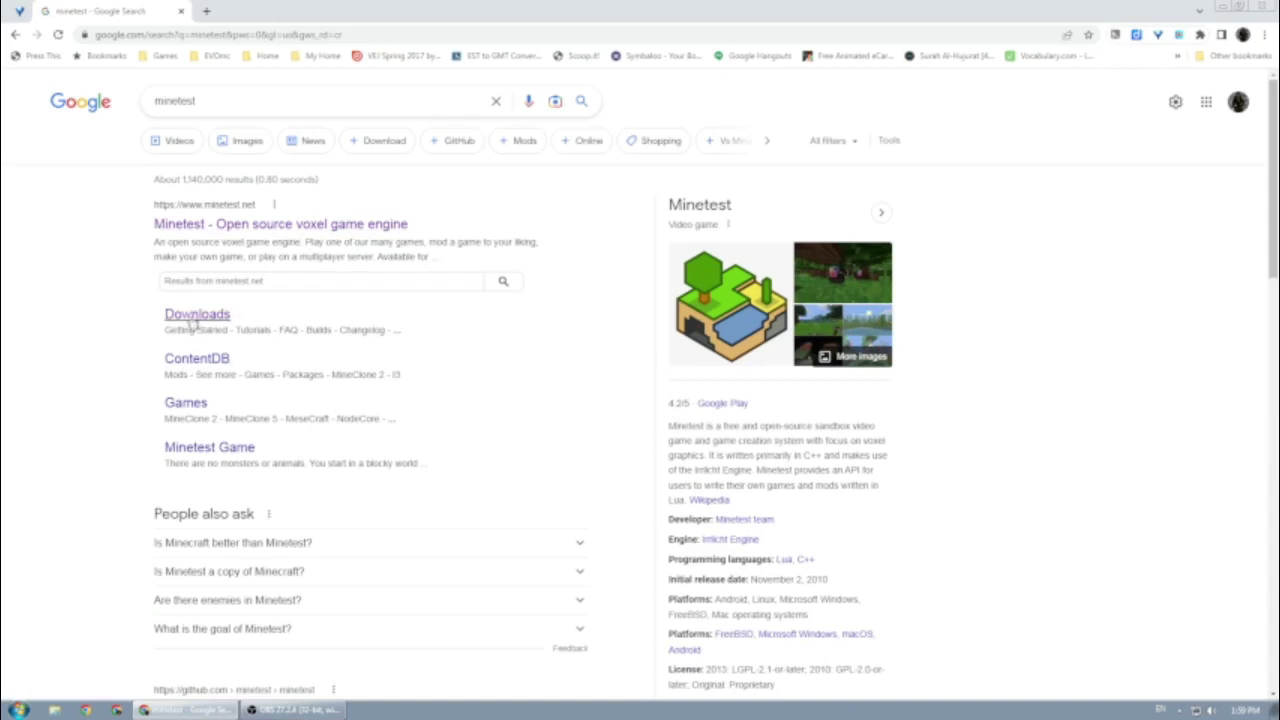
pyautogui.click(255, 226)
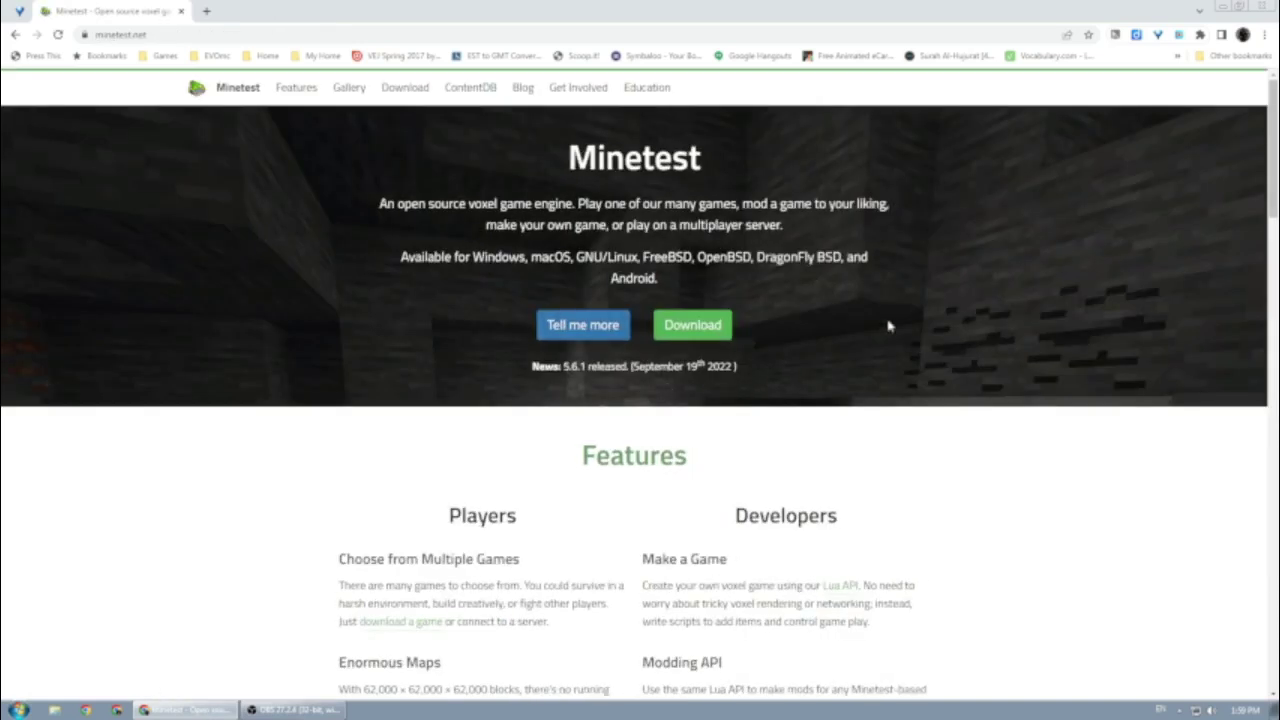
pyautogui.click(697, 330)
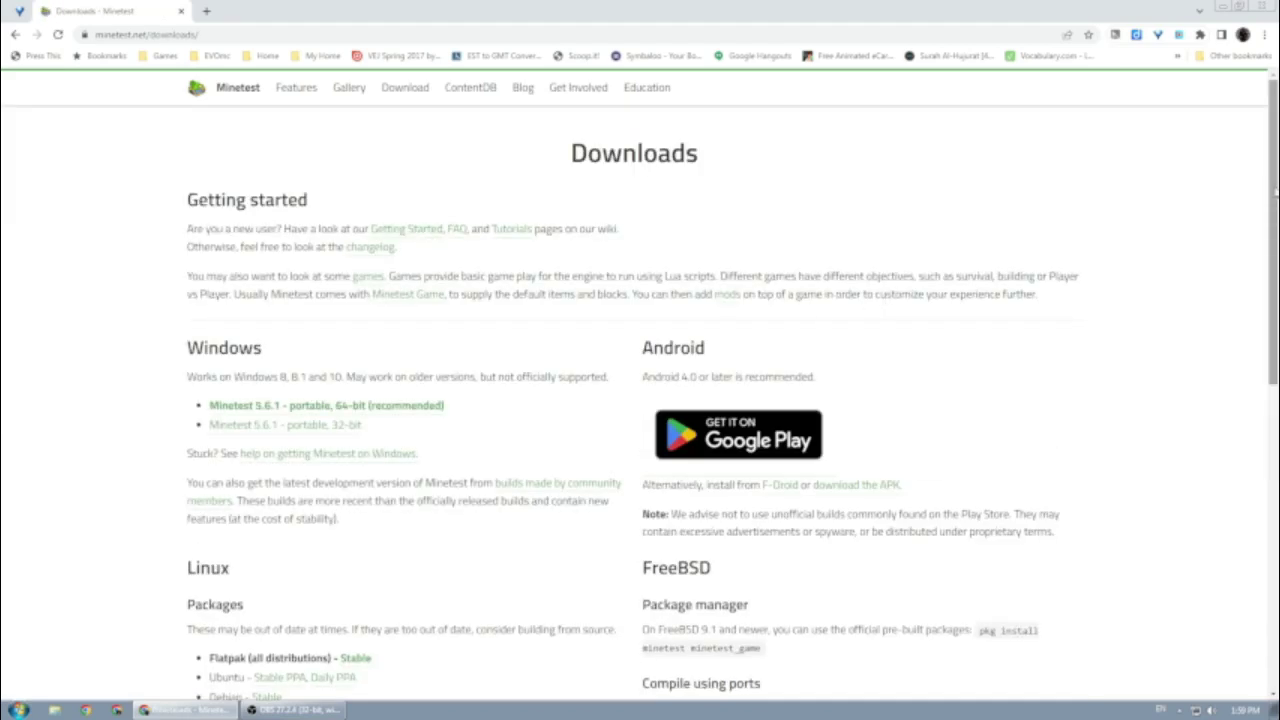
# - Download the portable 32-bit Windows build of Minetest 5.6.1
pyautogui.scroll(-4, 640, 400)
pyautogui.scroll(2, 640, 400)
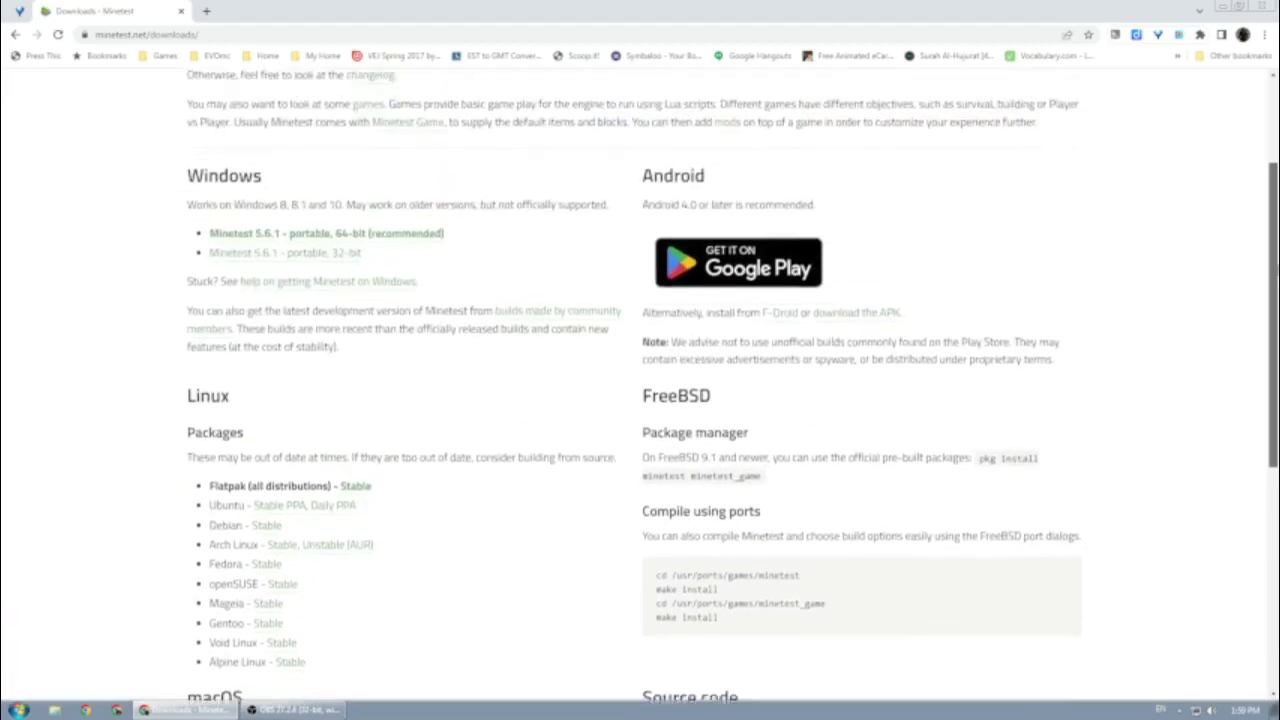
pyautogui.scroll(1, 1203, 251)
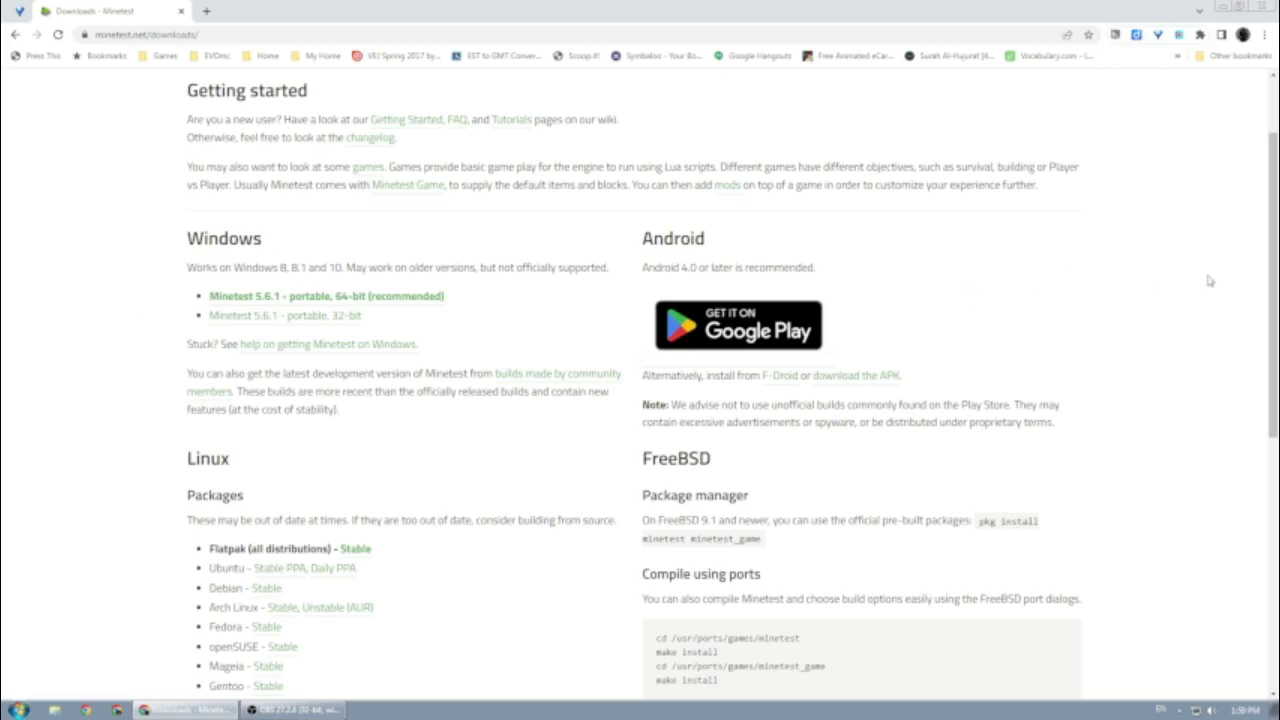
pyautogui.scroll(-4, 1273, 300)
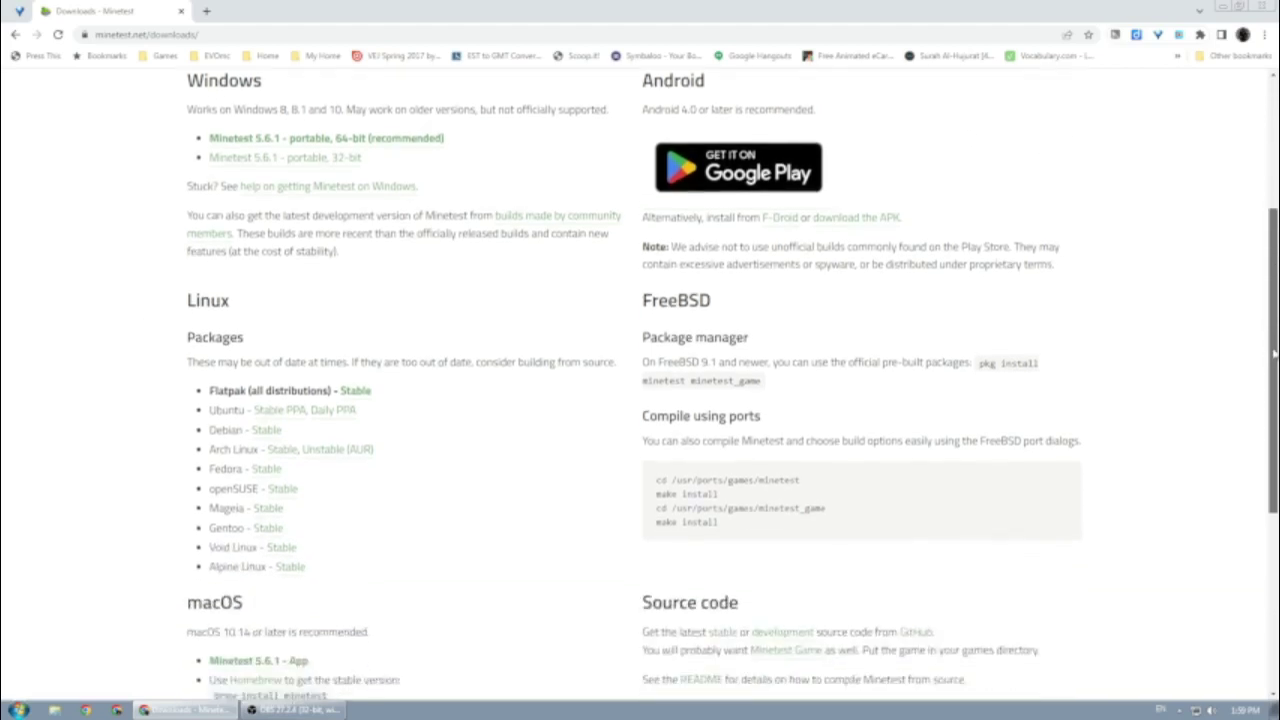
pyautogui.scroll(3, 1273, 300)
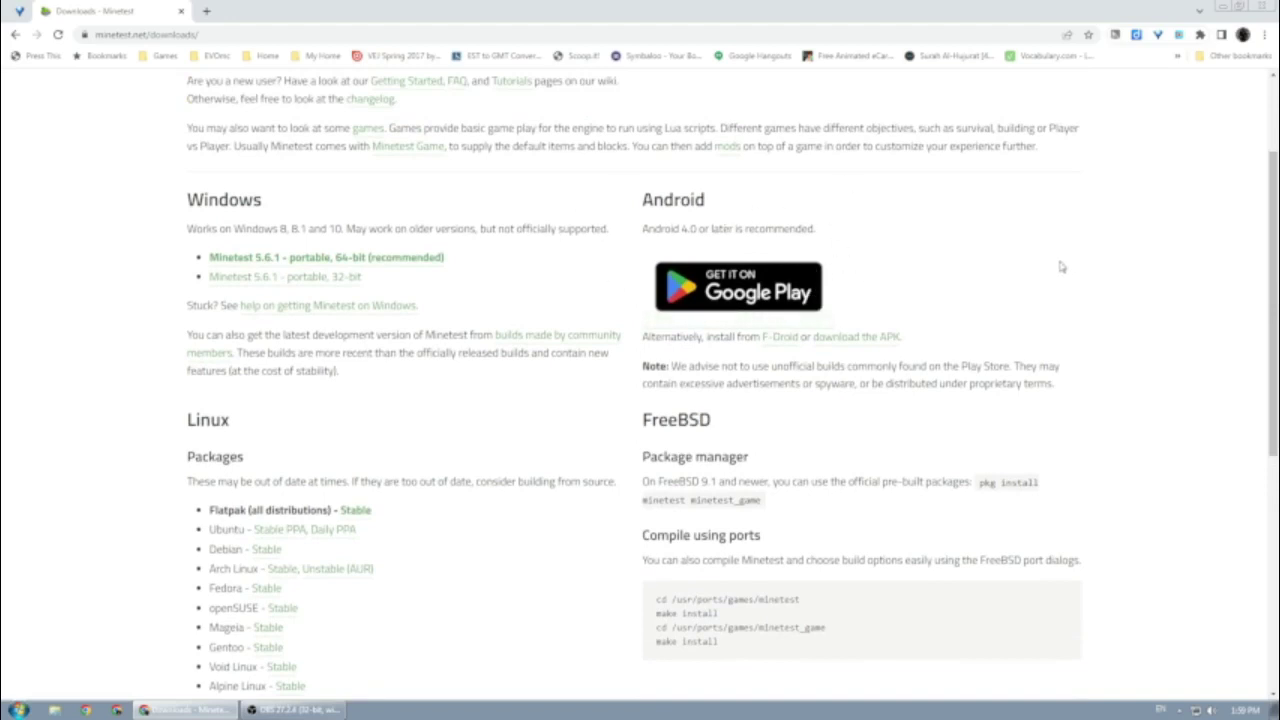
pyautogui.scroll(1, 1273, 288)
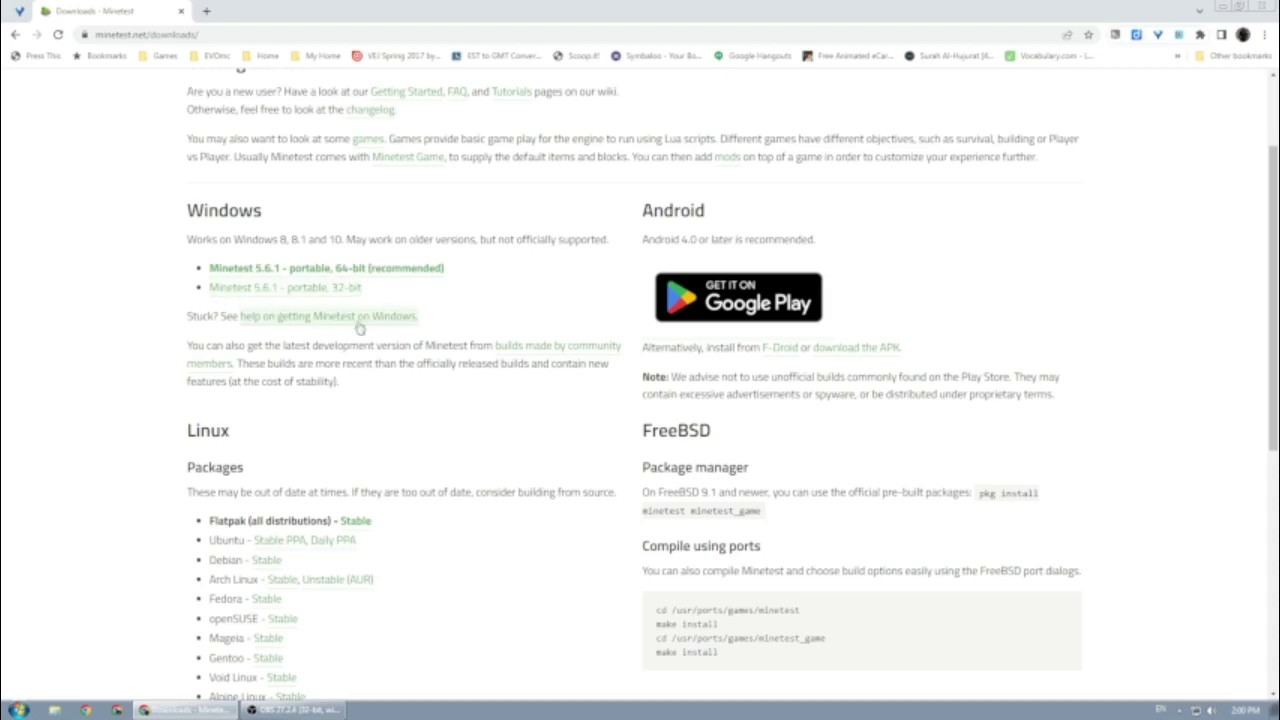
pyautogui.click(314, 292)
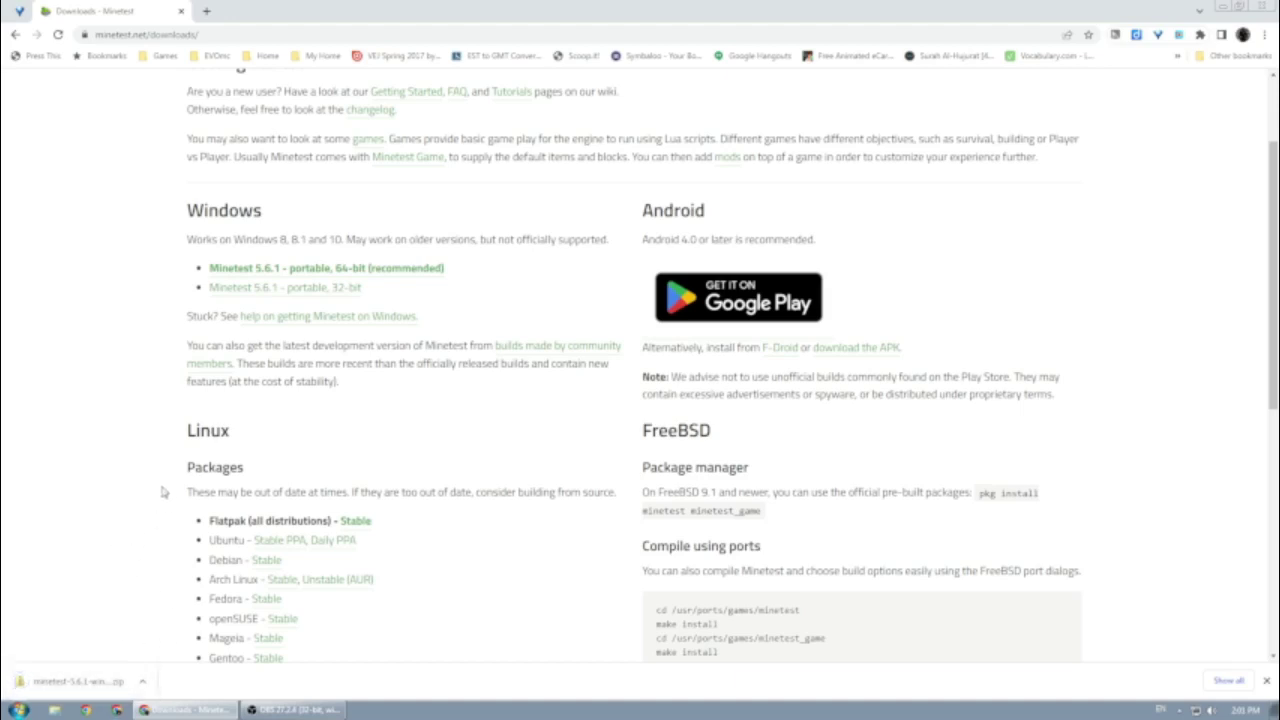
# - Open the downloaded Minetest win32 zip archive and start extracting all its files, browsing for a destination folder
pyautogui.click(27, 688)
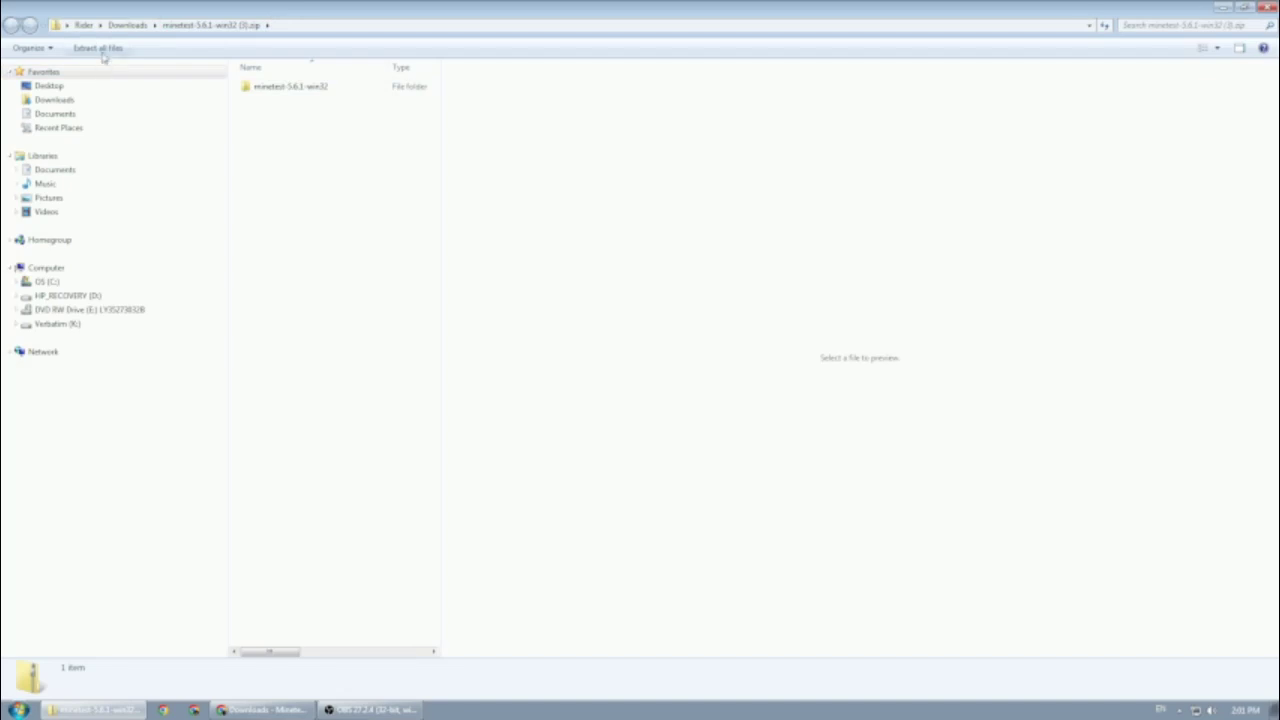
pyautogui.click(103, 56)
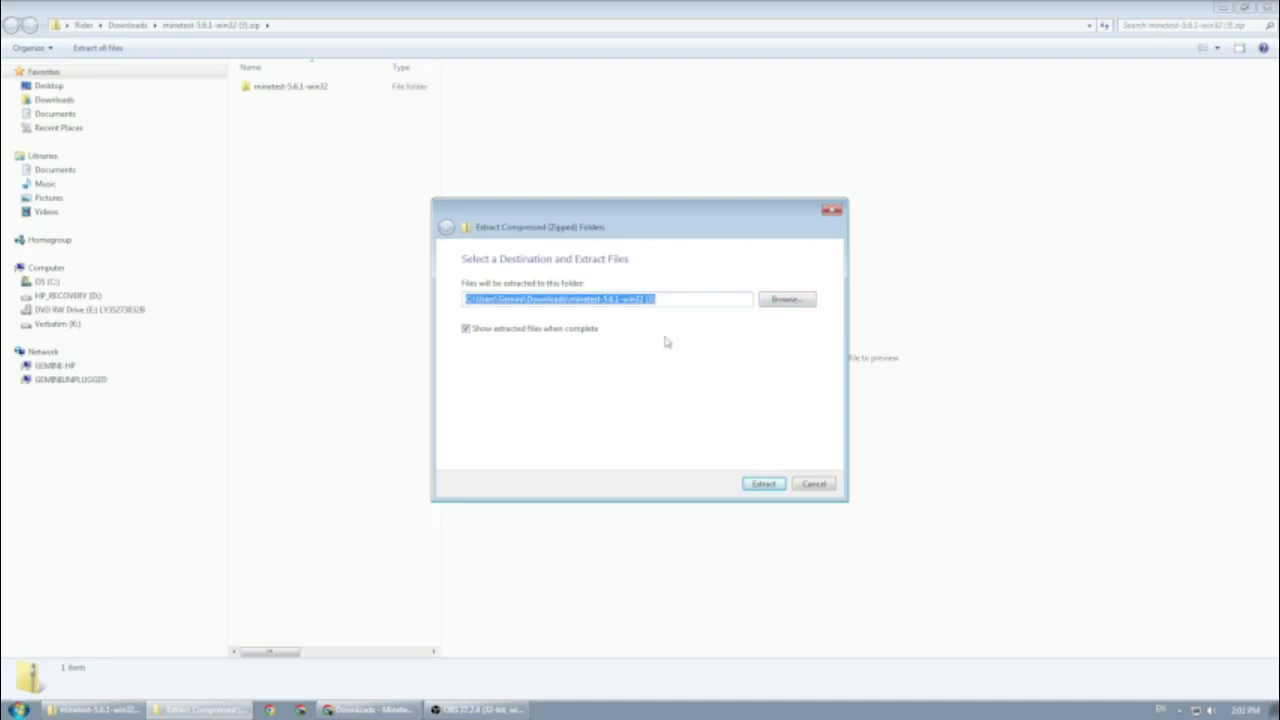
pyautogui.click(787, 301)
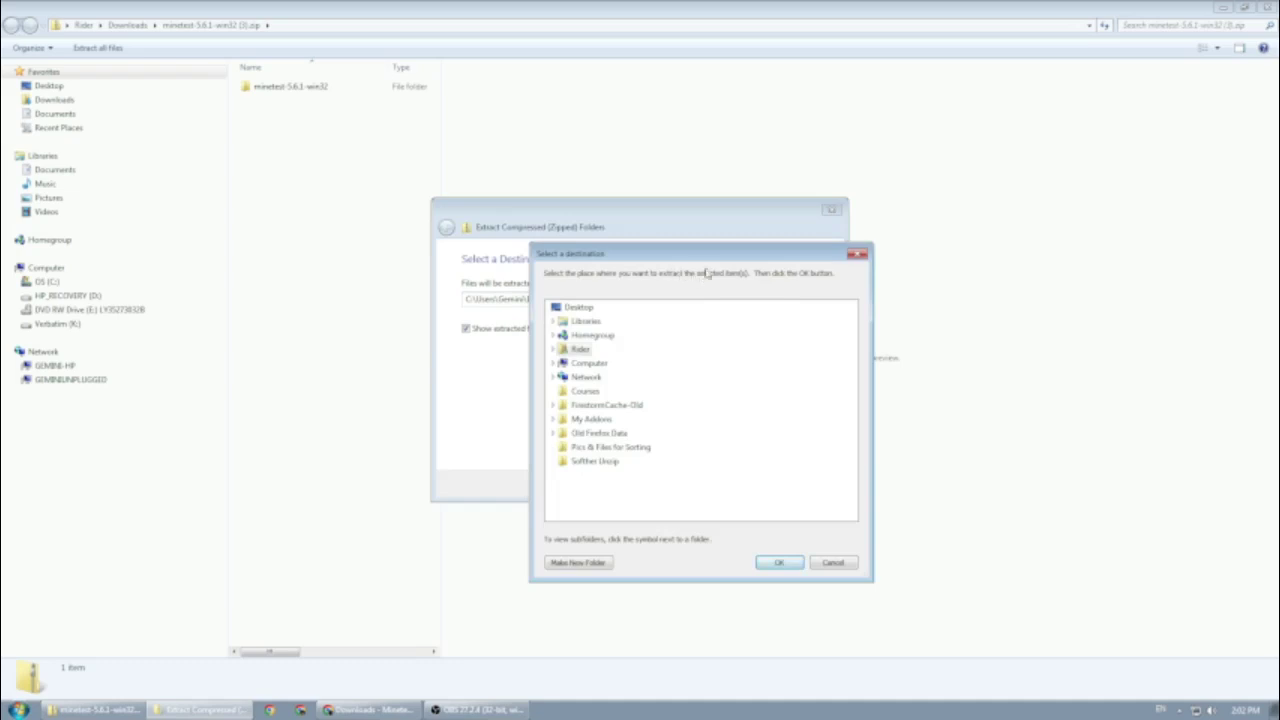
# - Choose the Games folder inside VWs & Games in My Documents as the destination and extract the archive there
pyautogui.moveTo(717, 259); pyautogui.dragTo(711, 219)
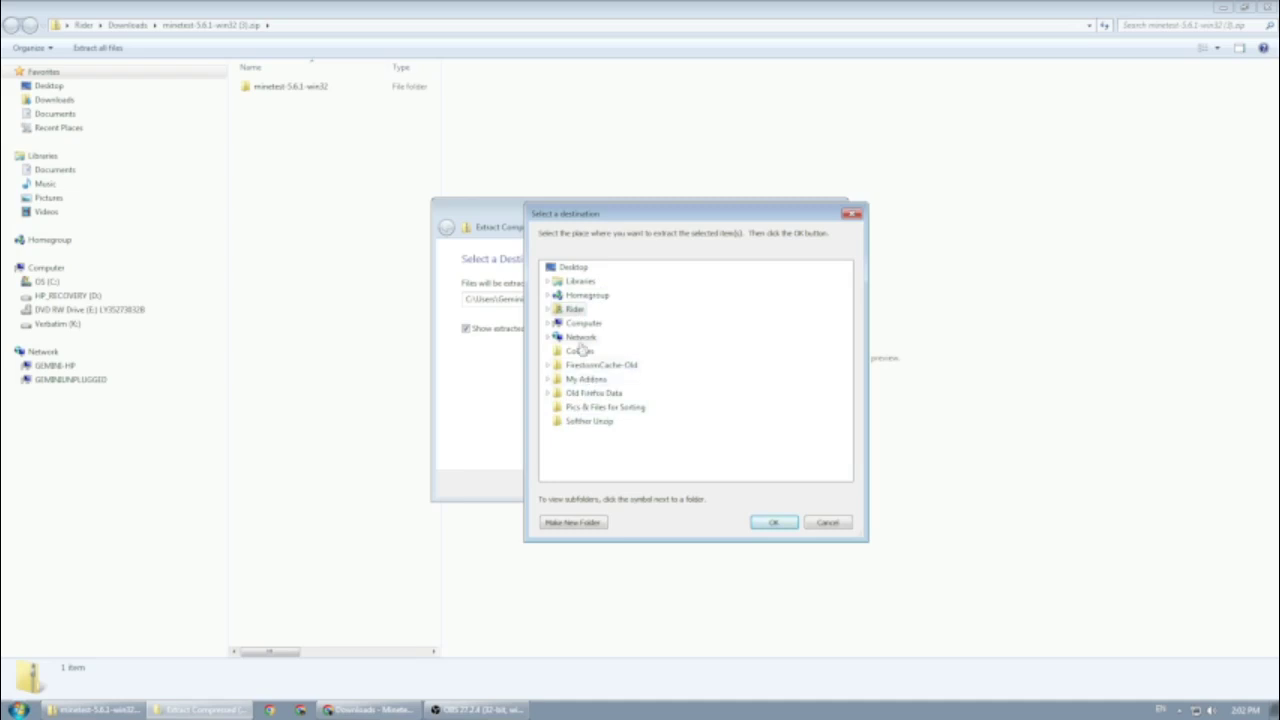
pyautogui.click(548, 281)
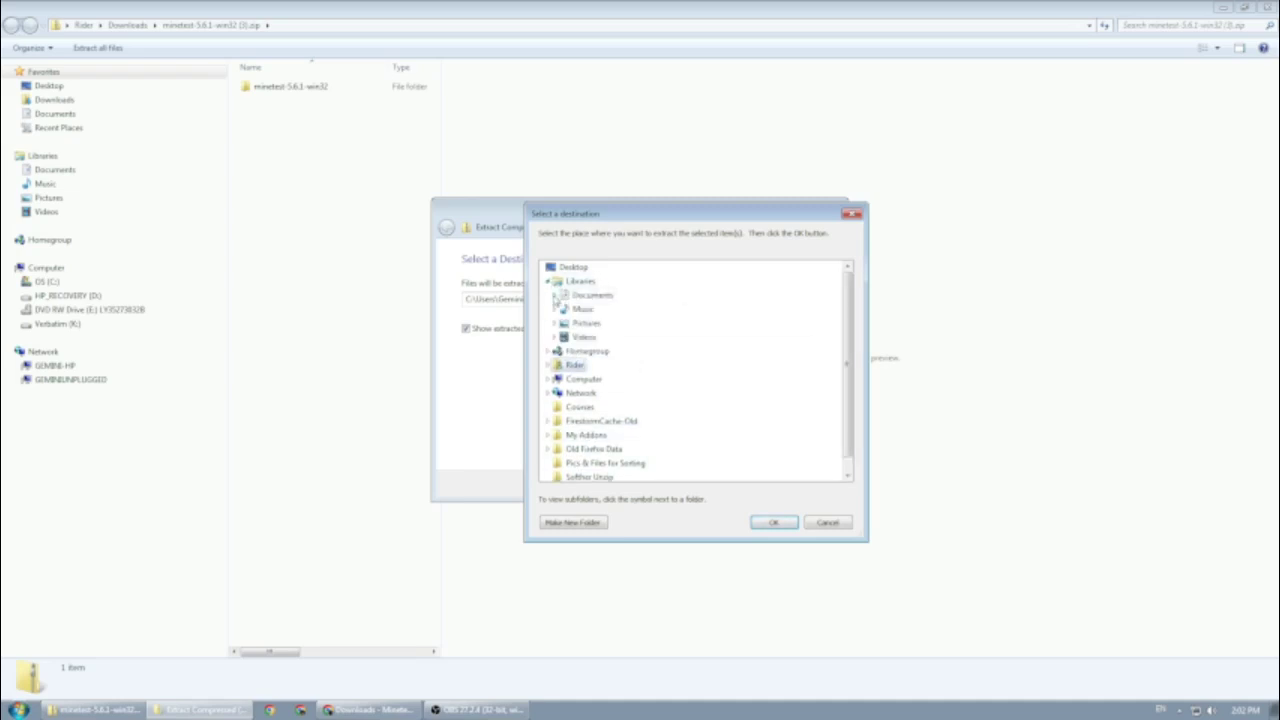
pyautogui.click(554, 295)
pyautogui.doubleClick(578, 311)
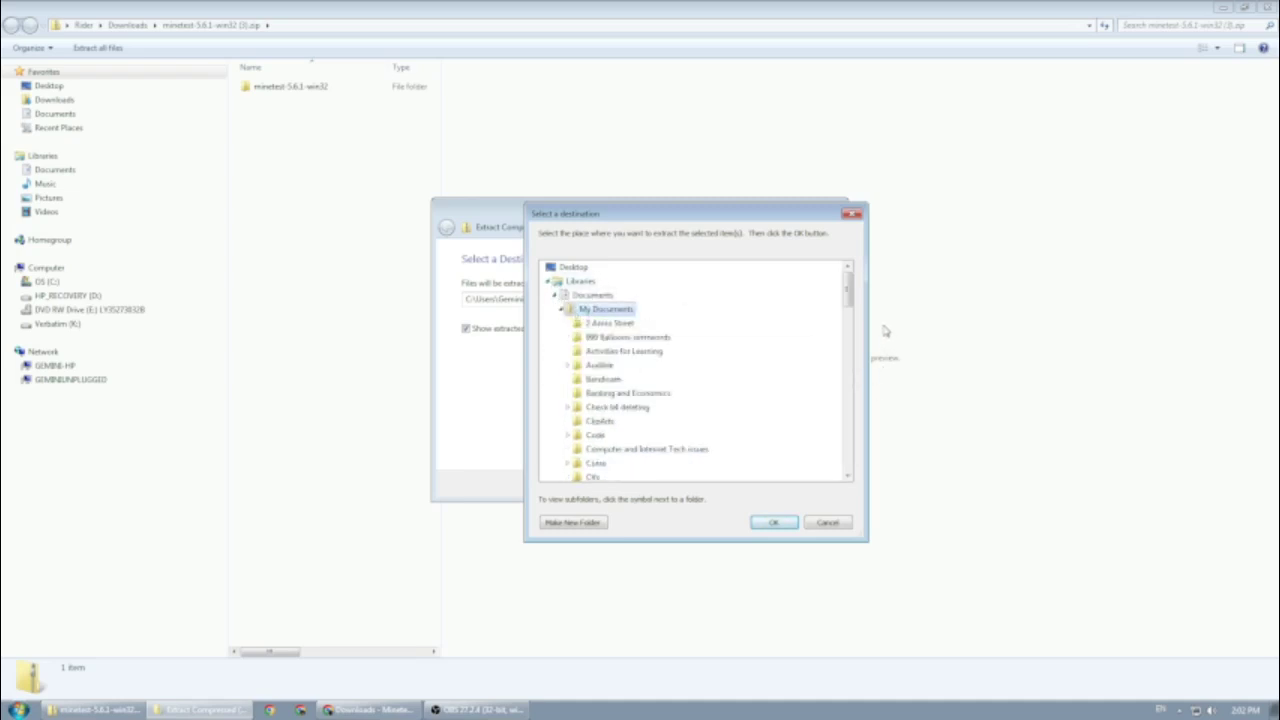
pyautogui.moveTo(848, 300); pyautogui.dragTo(847, 430)
pyautogui.doubleClick(600, 407)
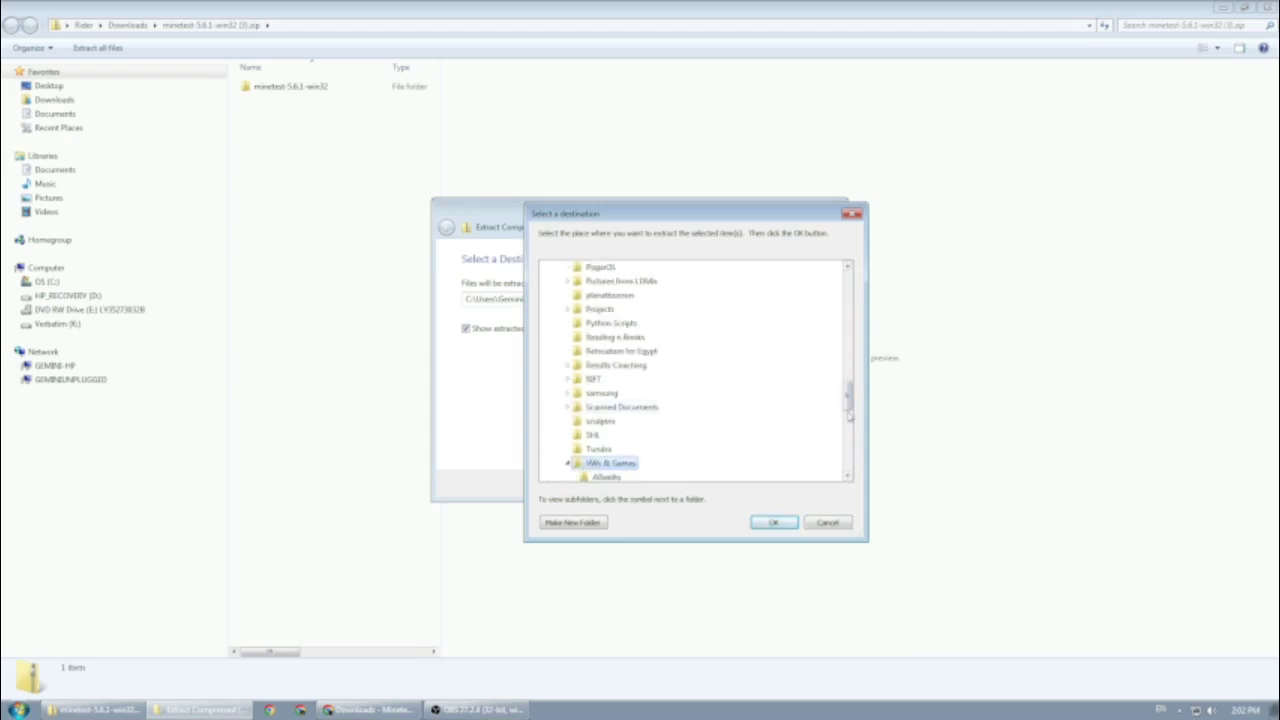
pyautogui.moveTo(848, 398); pyautogui.dragTo(848, 428)
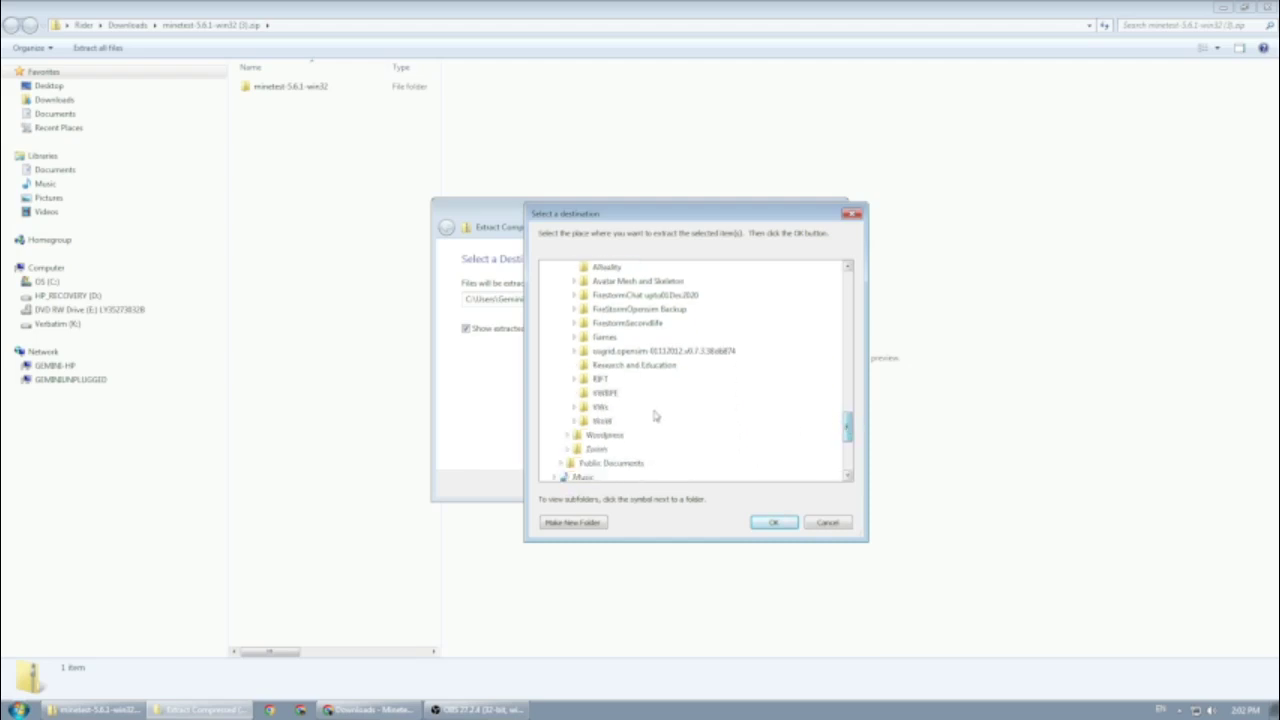
pyautogui.doubleClick(596, 340)
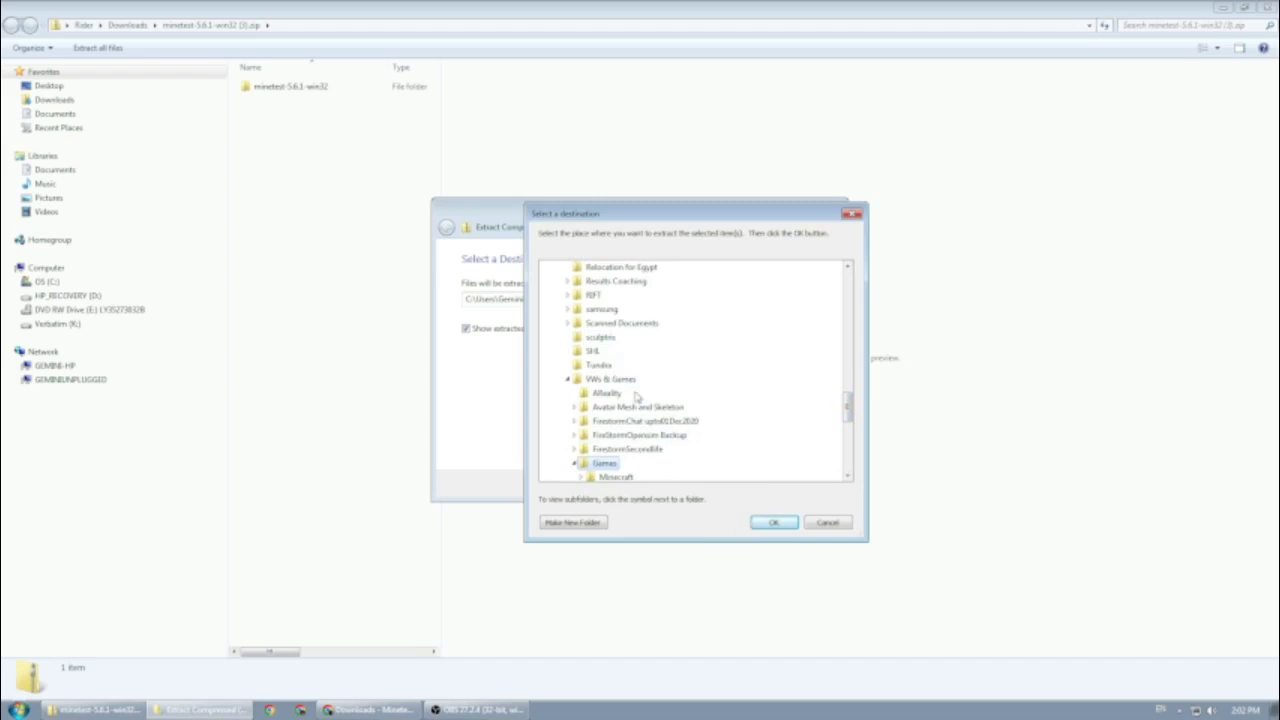
pyautogui.click(774, 524)
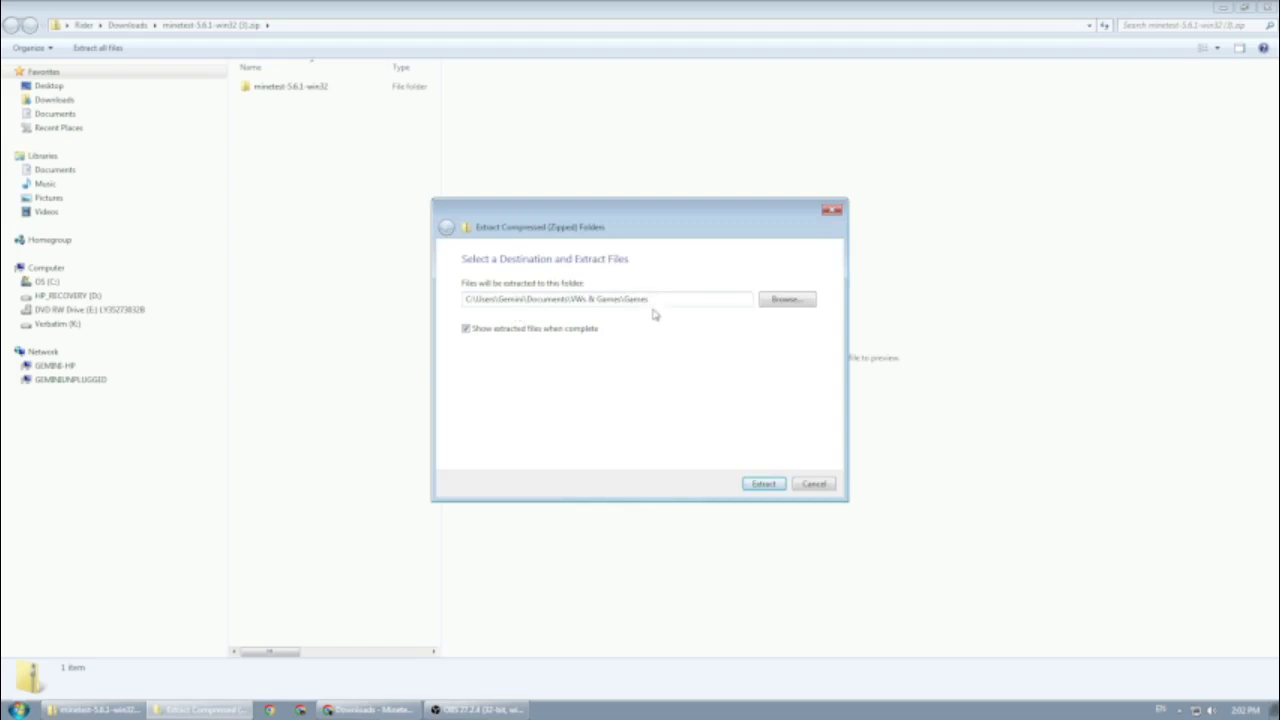
pyautogui.click(764, 485)
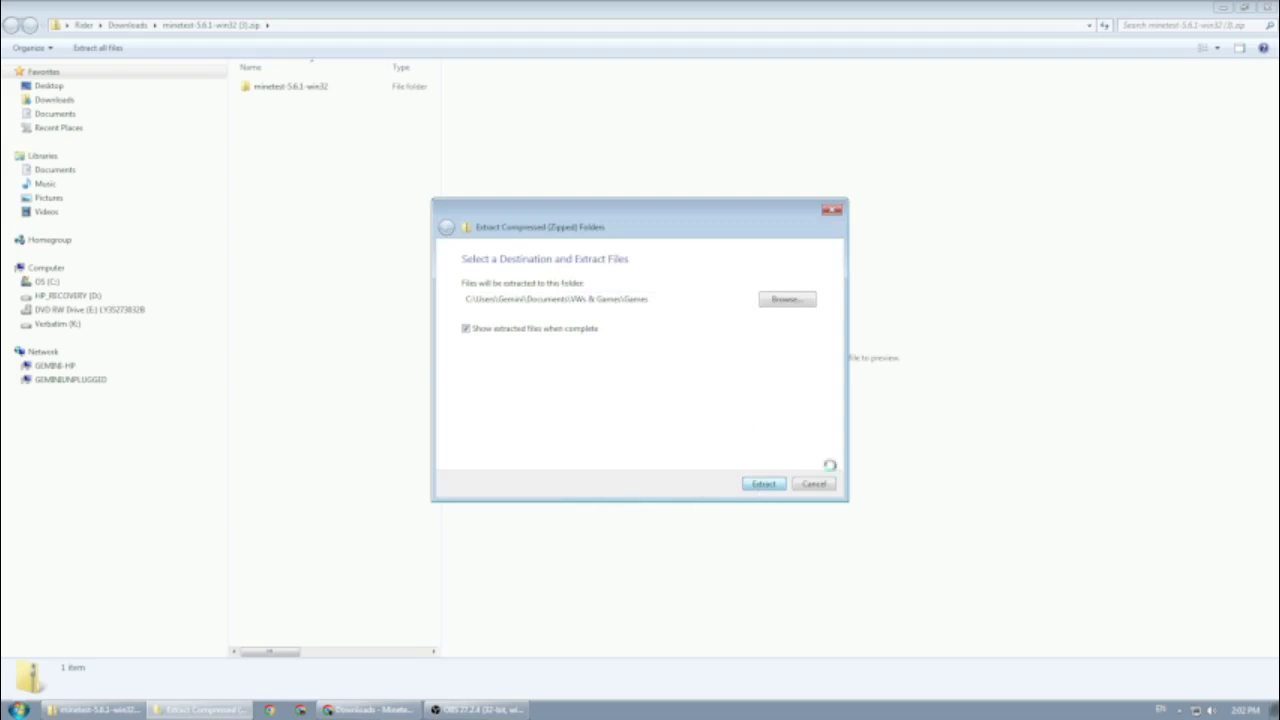
pyautogui.click(764, 484)
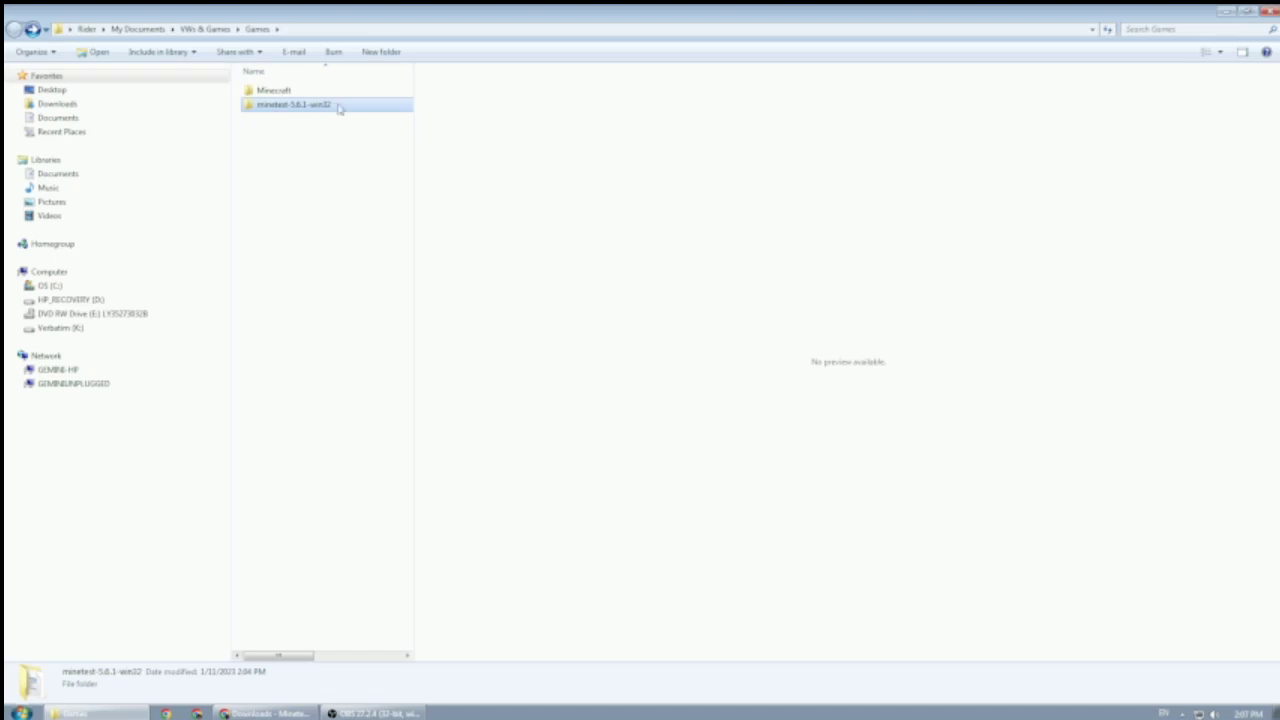
# - Open the bin folder inside the extracted minetest-5.6.1-win32 folder and show the file options for minetest.exe
pyautogui.doubleClick(285, 107)
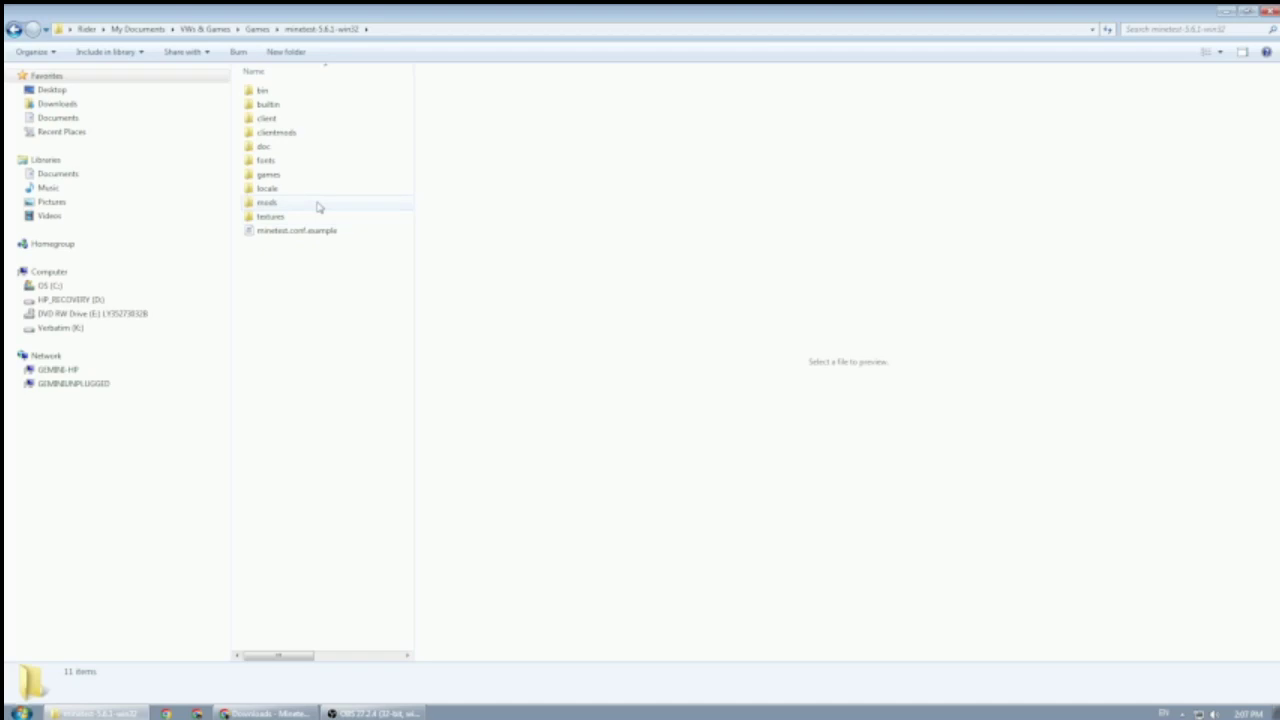
pyautogui.doubleClick(284, 94)
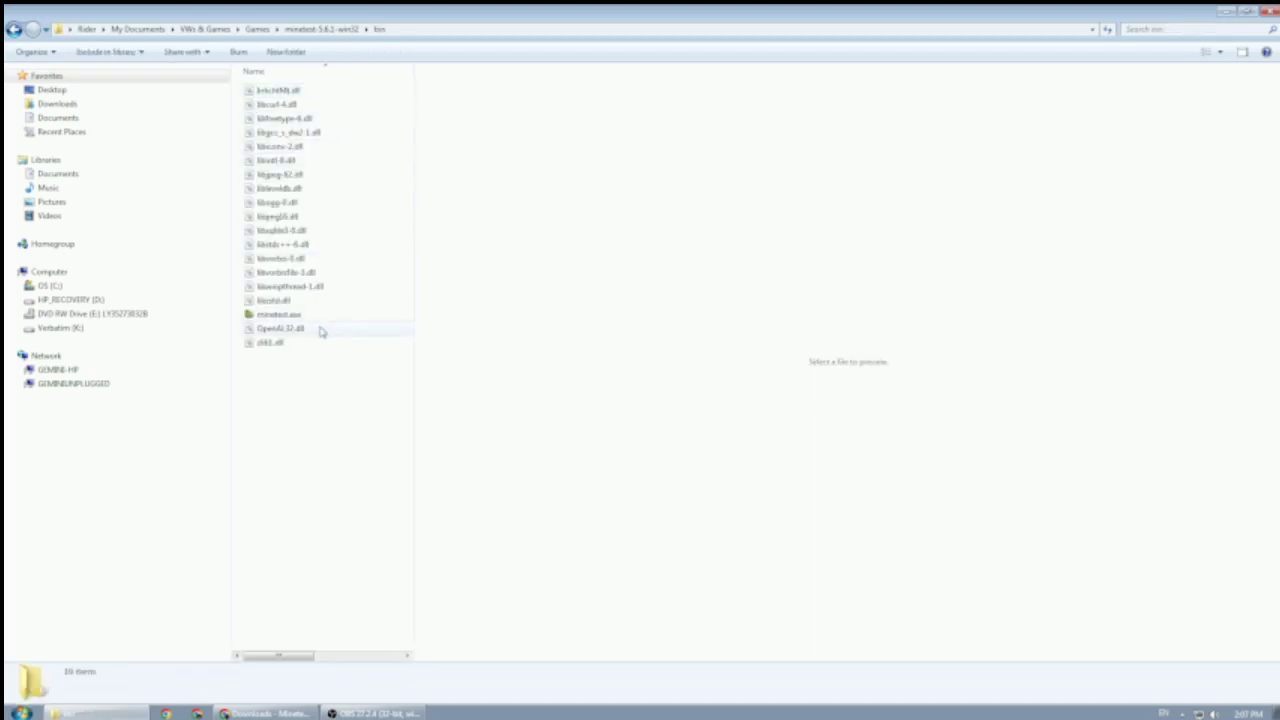
pyautogui.click(261, 318)
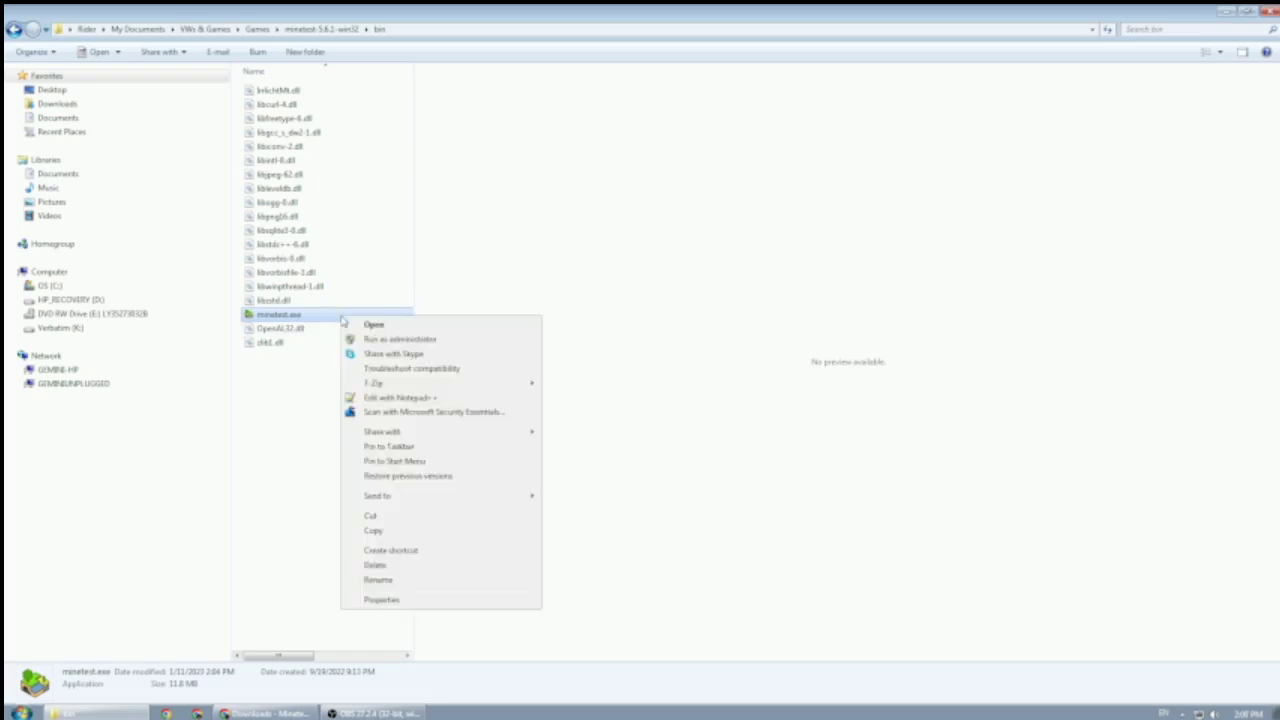
pyautogui.moveTo(385, 496)
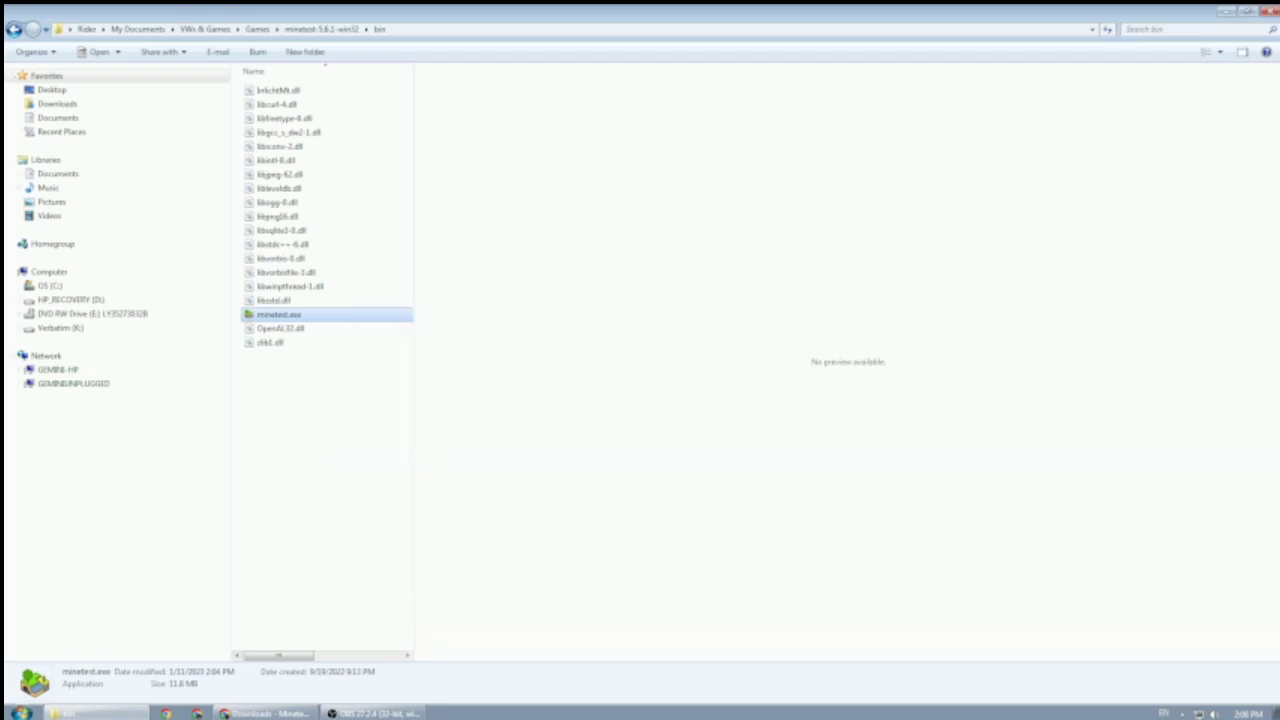
# - Launch the Minetest engine, allowing the unverified program to run, and close the bin folder window
pyautogui.click(20, 713)
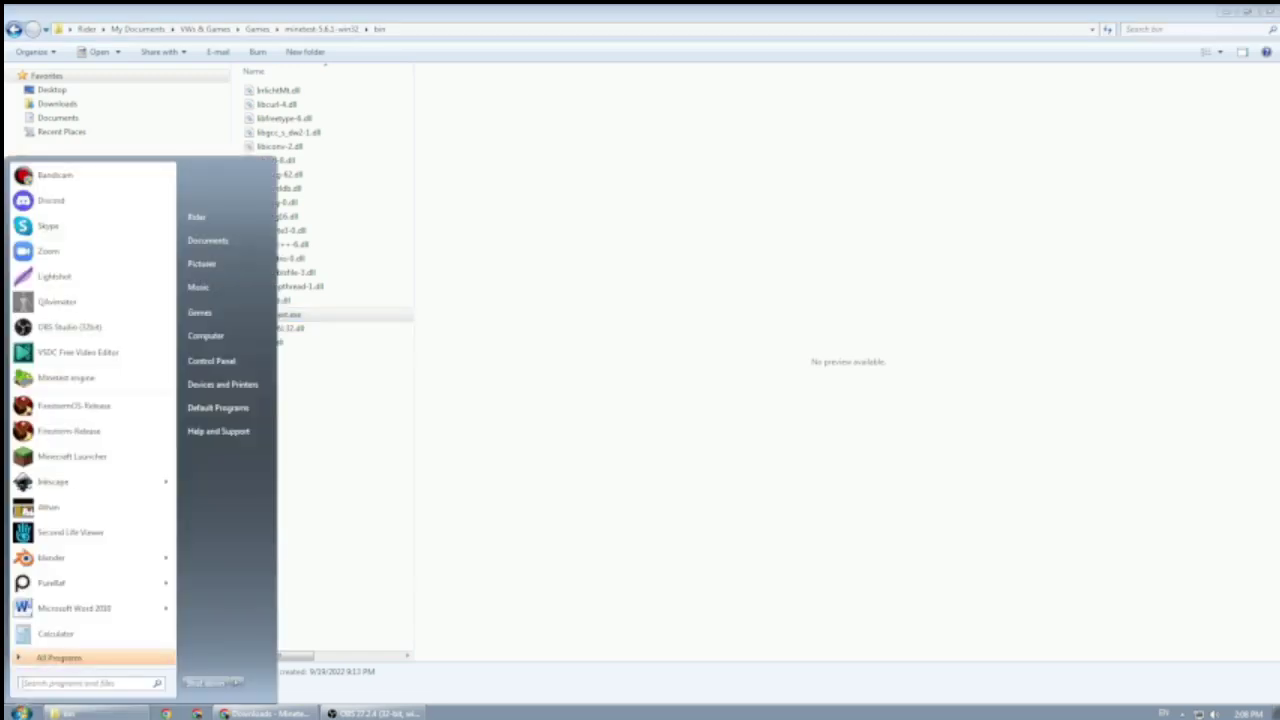
pyautogui.click(55, 380)
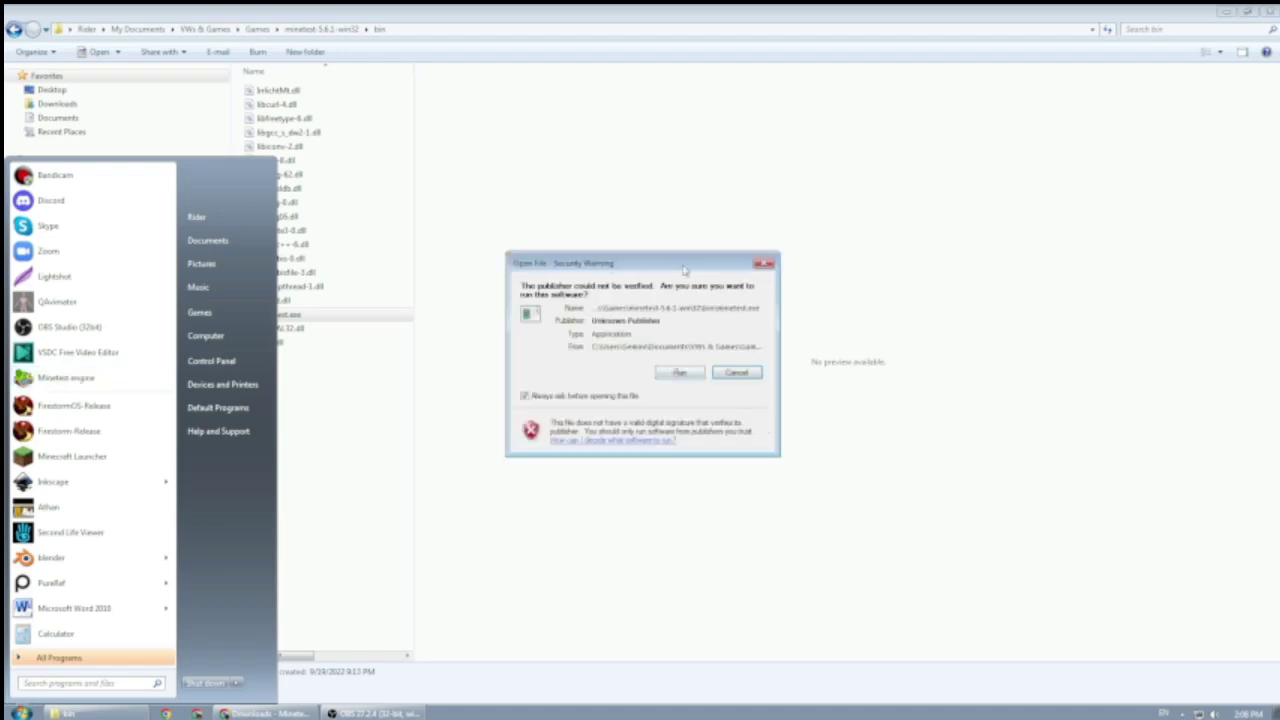
pyautogui.click(679, 373)
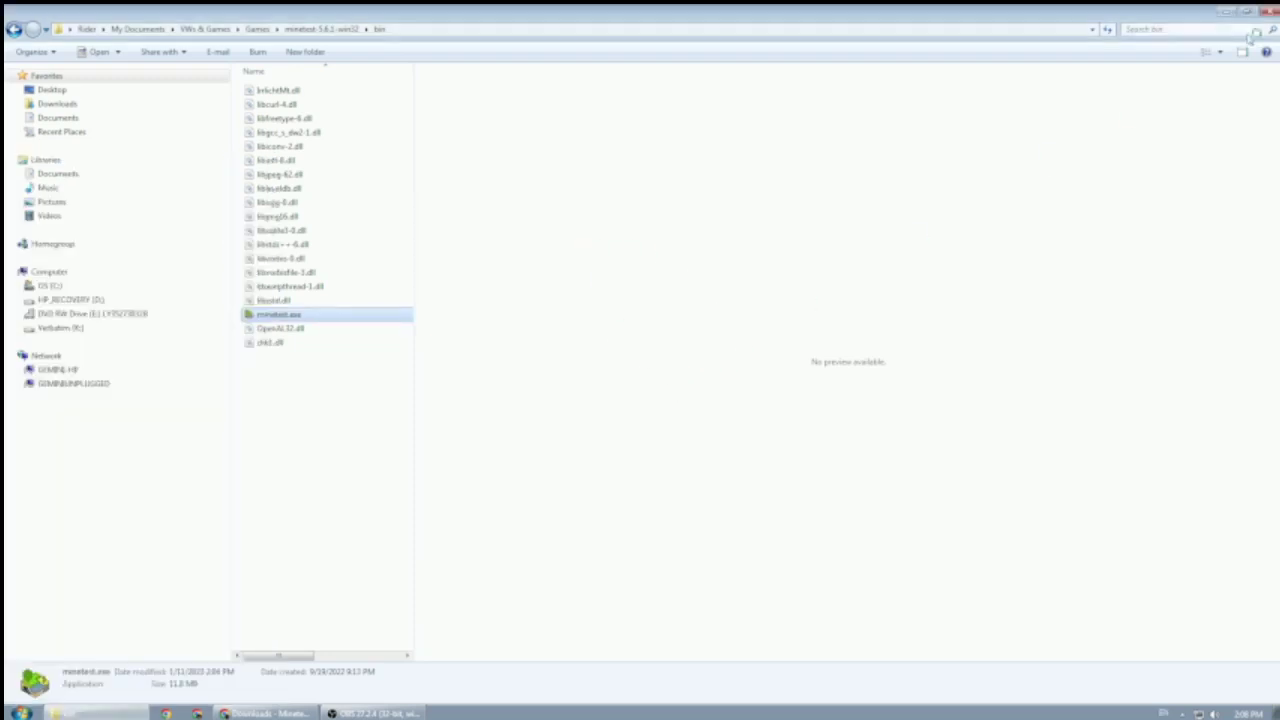
pyautogui.click(1270, 10)
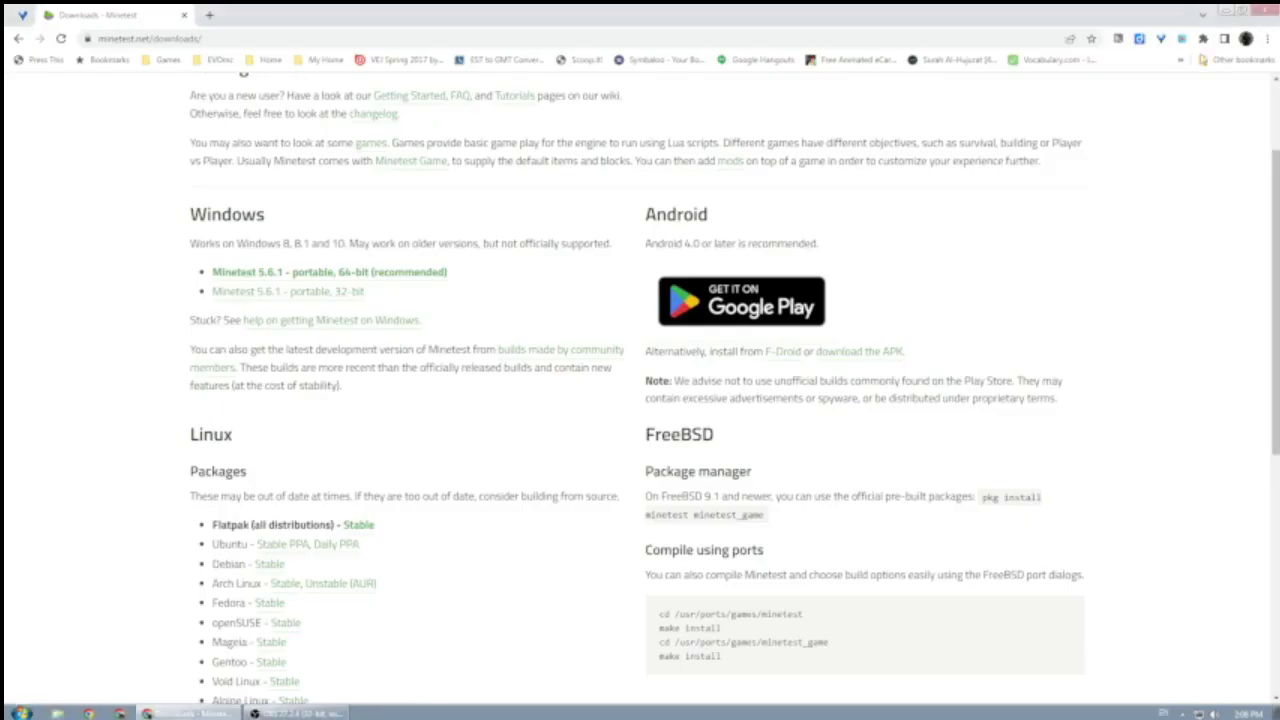